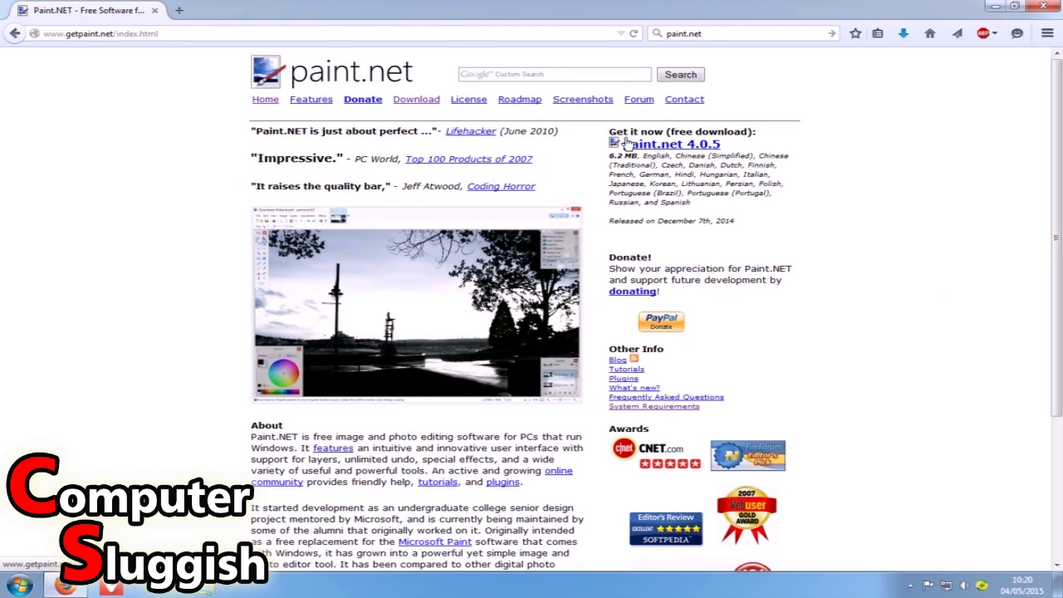
Step: Open the paint.net 4.0.5 download page from 'Get it now (free download)' on getpaint.net
click(668, 148)
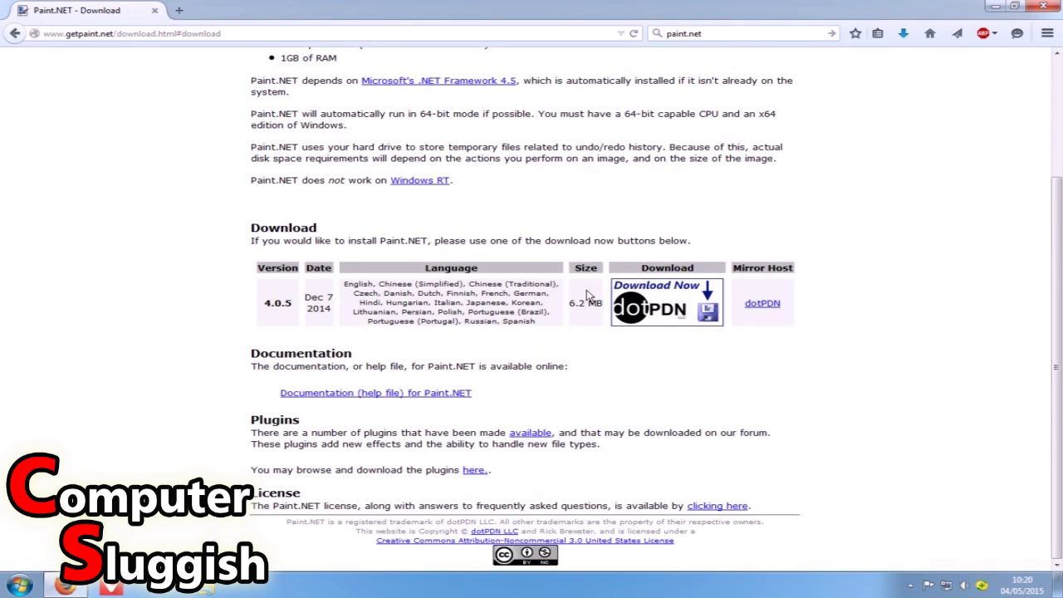
Step: Follow the dotPDN 'Download Now' button to the paint.net 4.0.5 mirror page
click(675, 314)
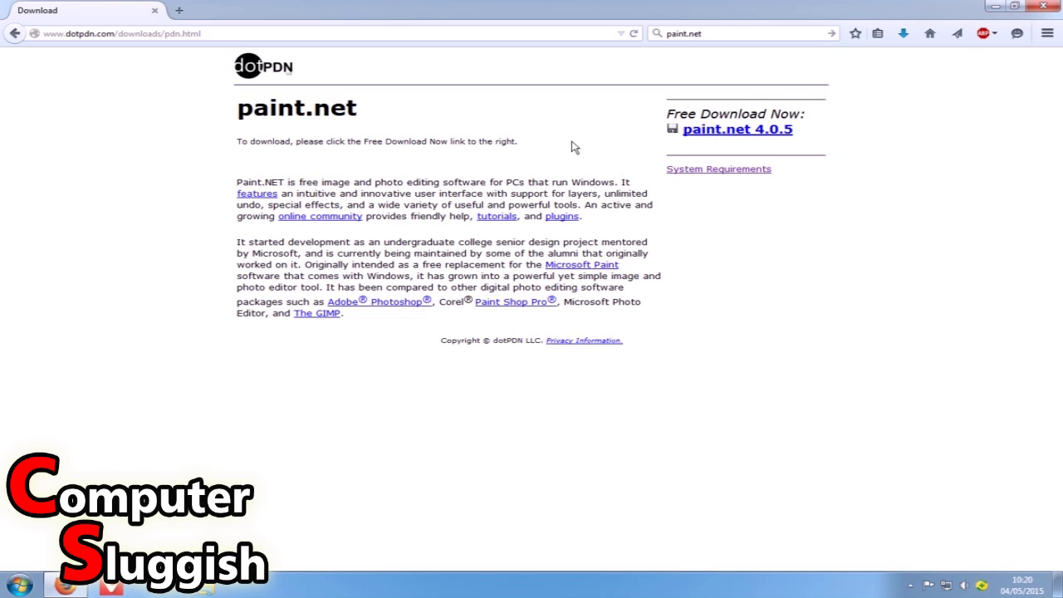
Step: Save the paint.net 4.0.5 install zip, then open it from Firefox's Downloads list
click(728, 134)
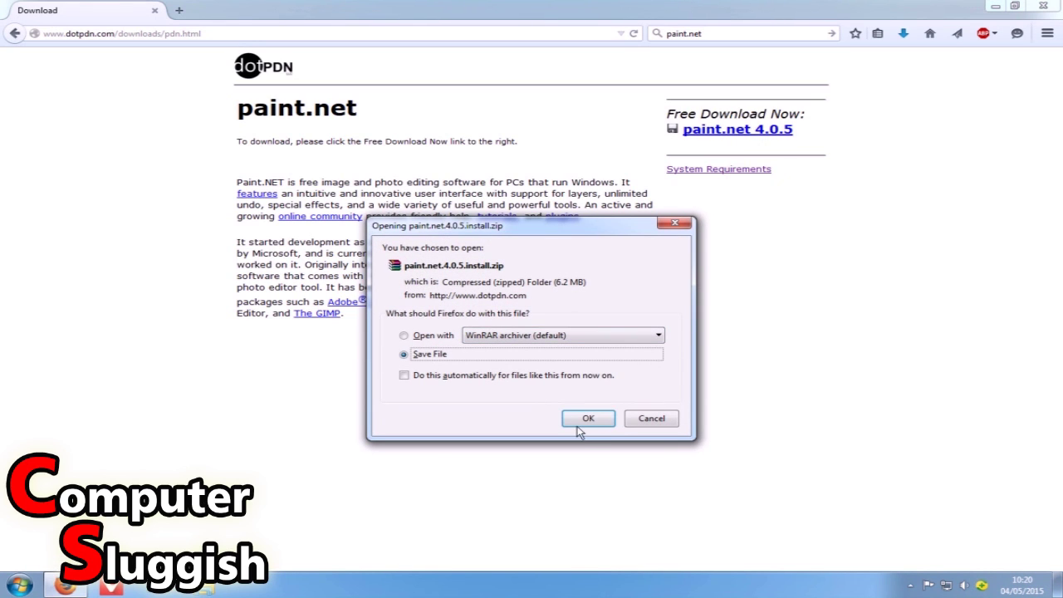
click(582, 422)
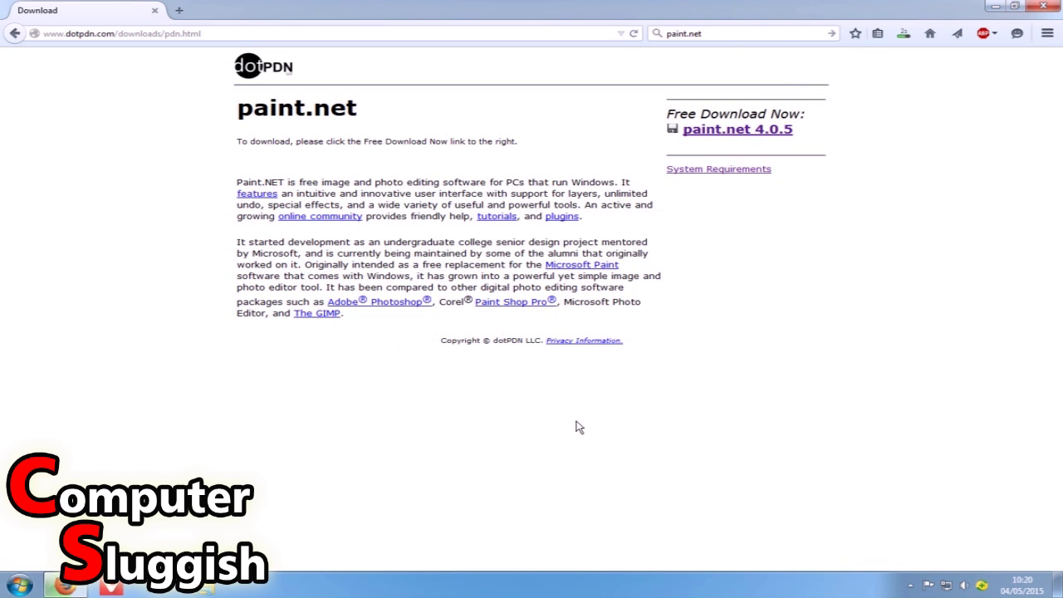
click(904, 35)
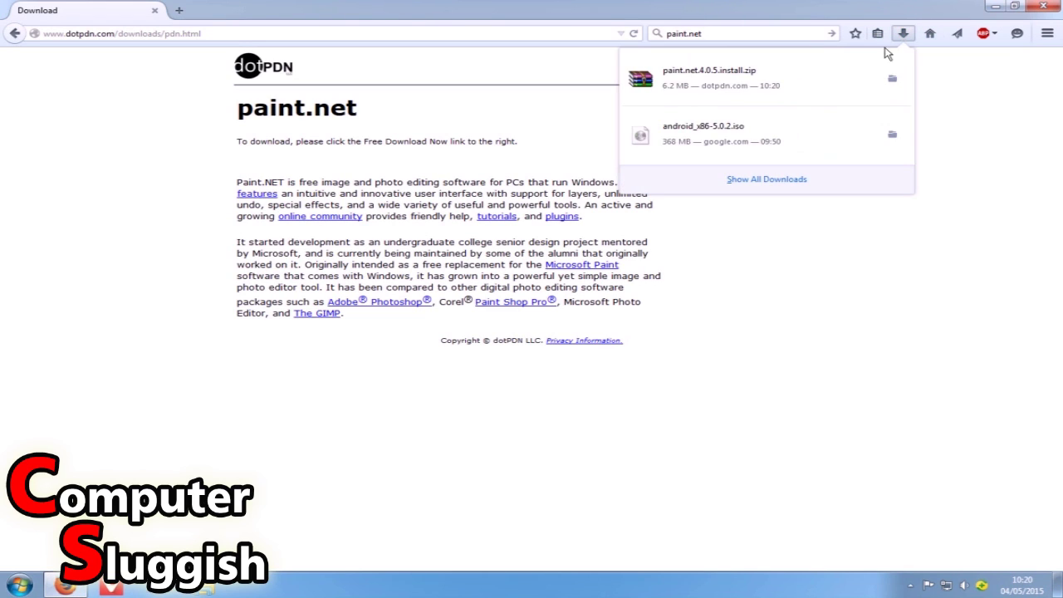
click(736, 100)
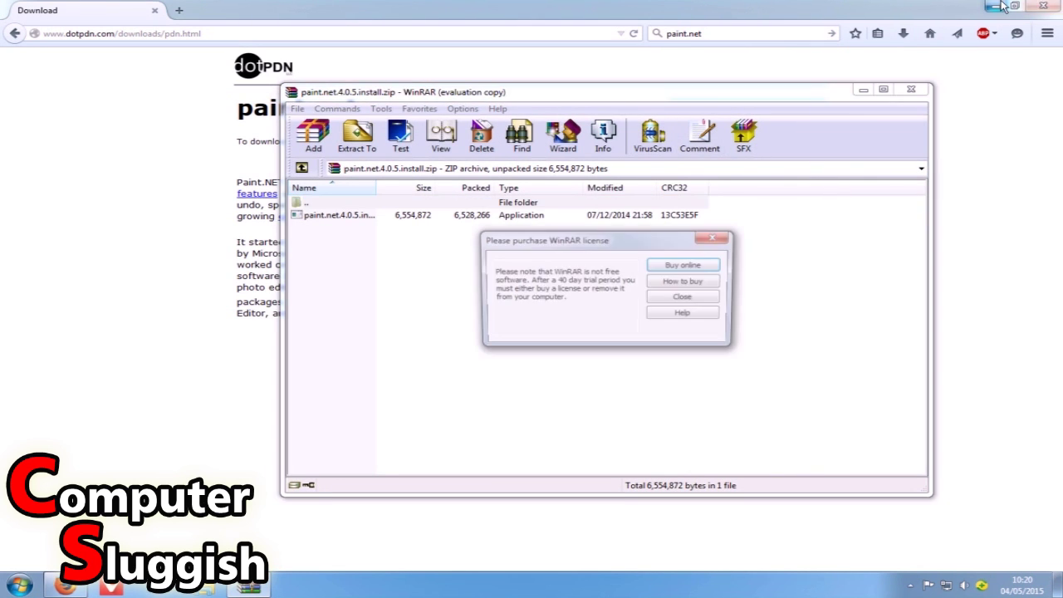
Step: Dismiss the WinRAR reminder and run paint.net.4.0.5.install.exe from the zip, allowing it
click(1058, 5)
click(712, 241)
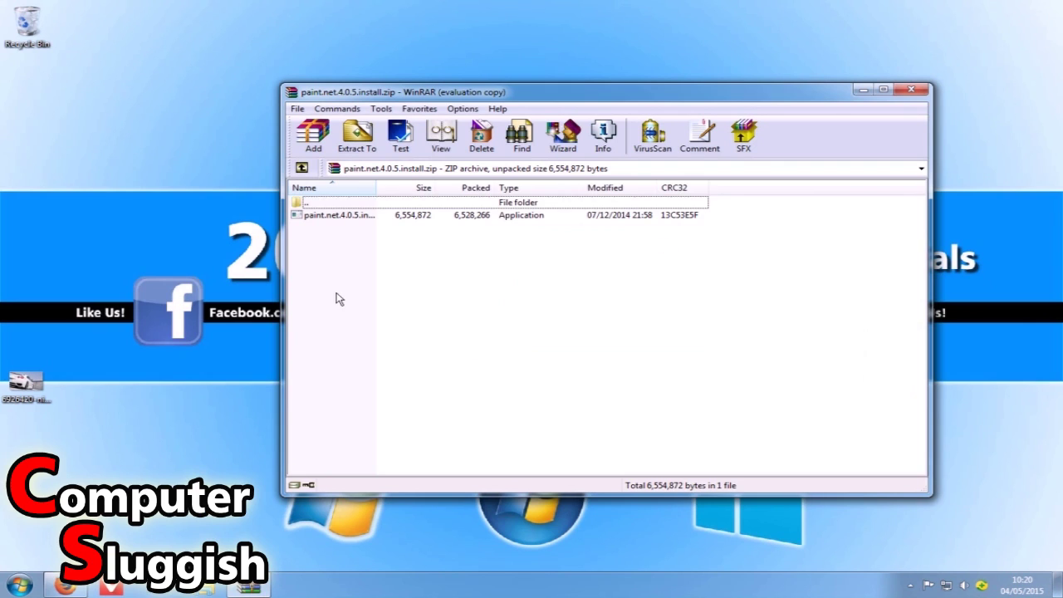
click(326, 218)
click(326, 218)
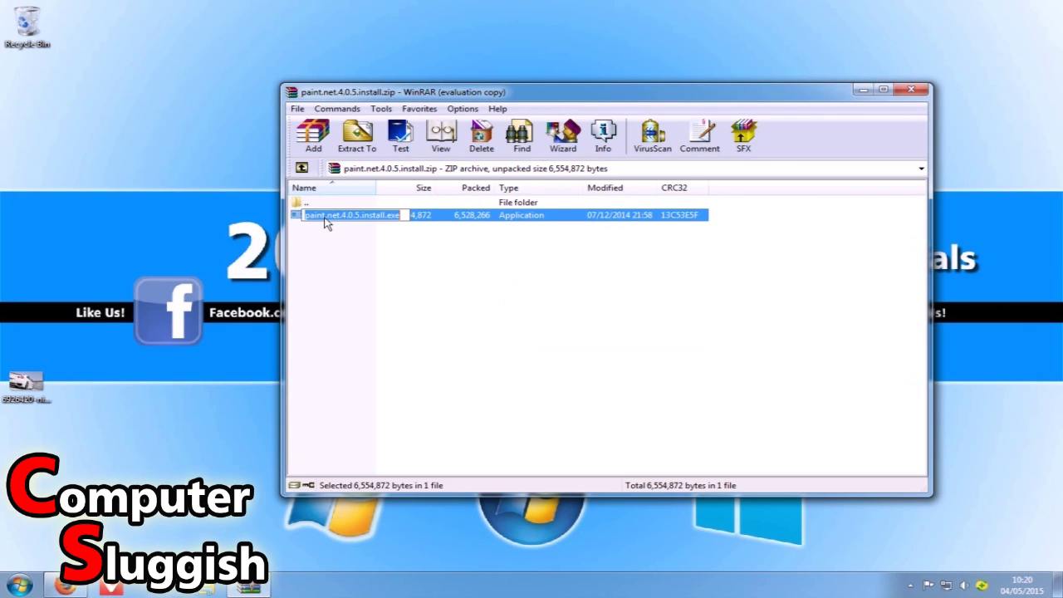
click(402, 249)
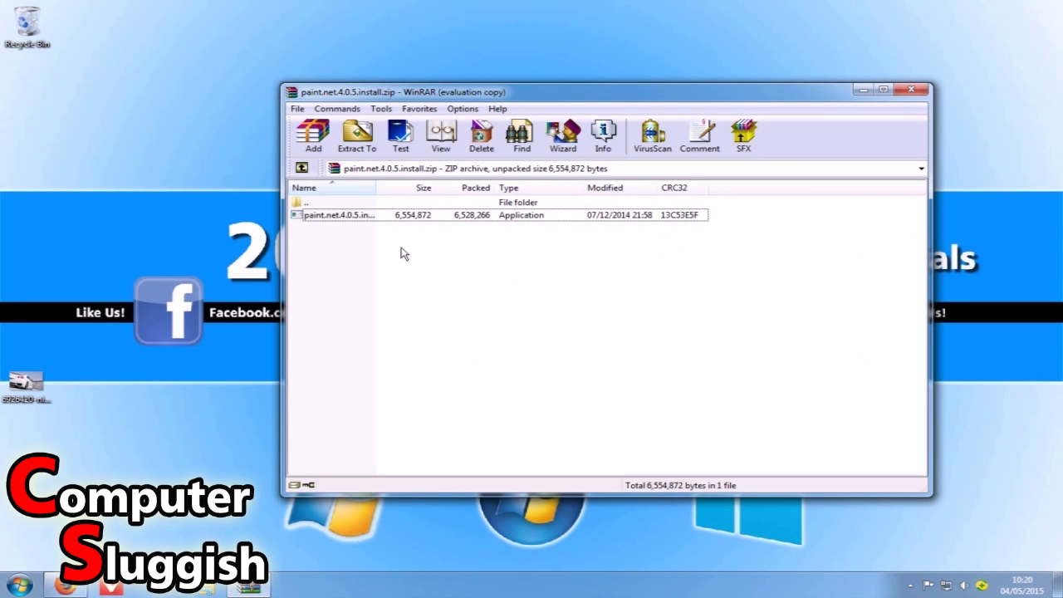
click(367, 217)
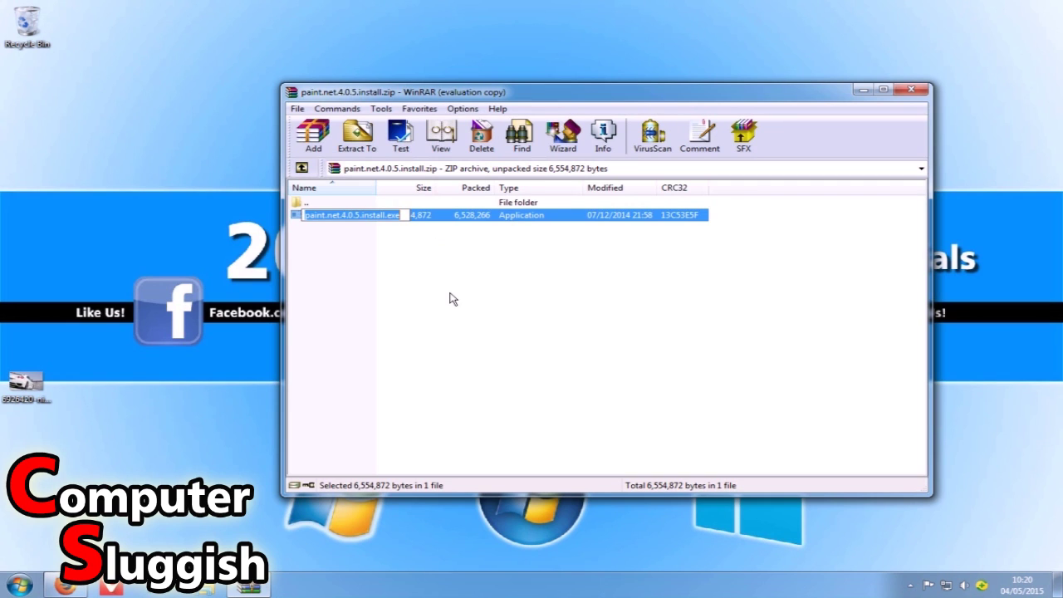
key(Return)
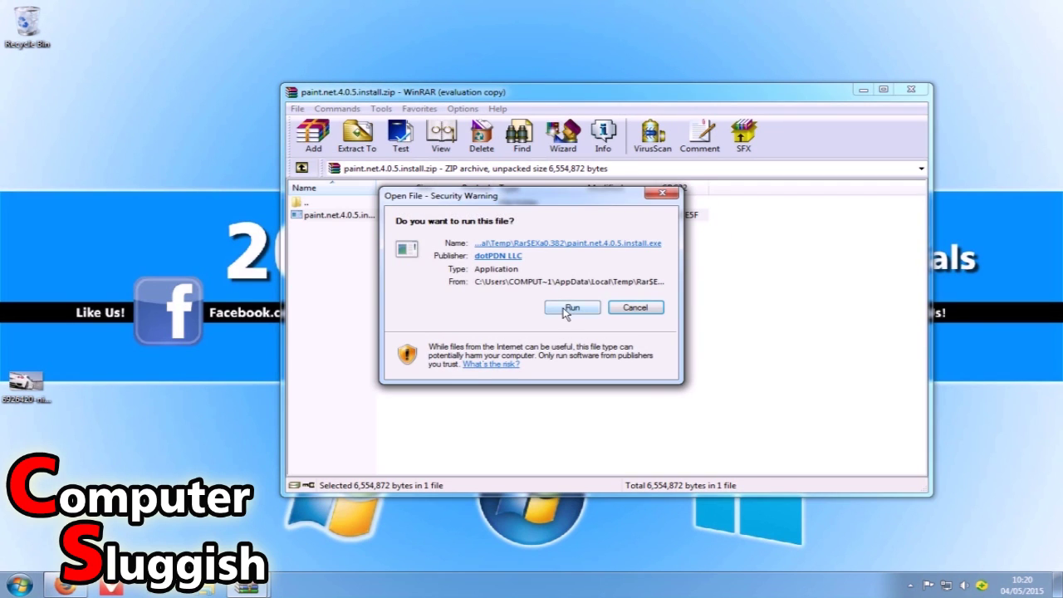
click(570, 307)
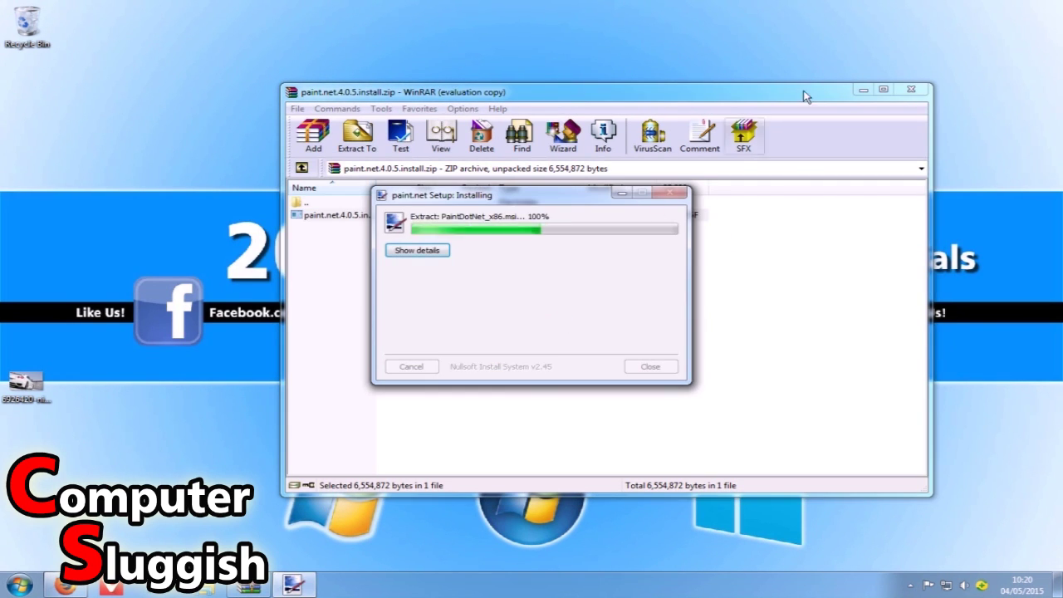
Step: Minimise WinRAR and continue the installer with the Express installation option
click(863, 92)
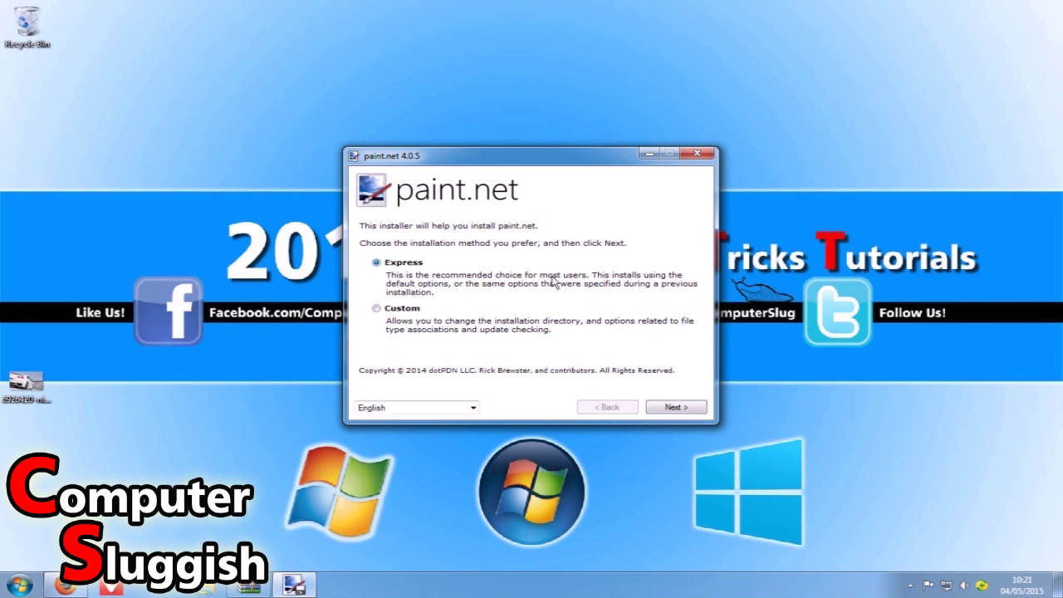
click(675, 407)
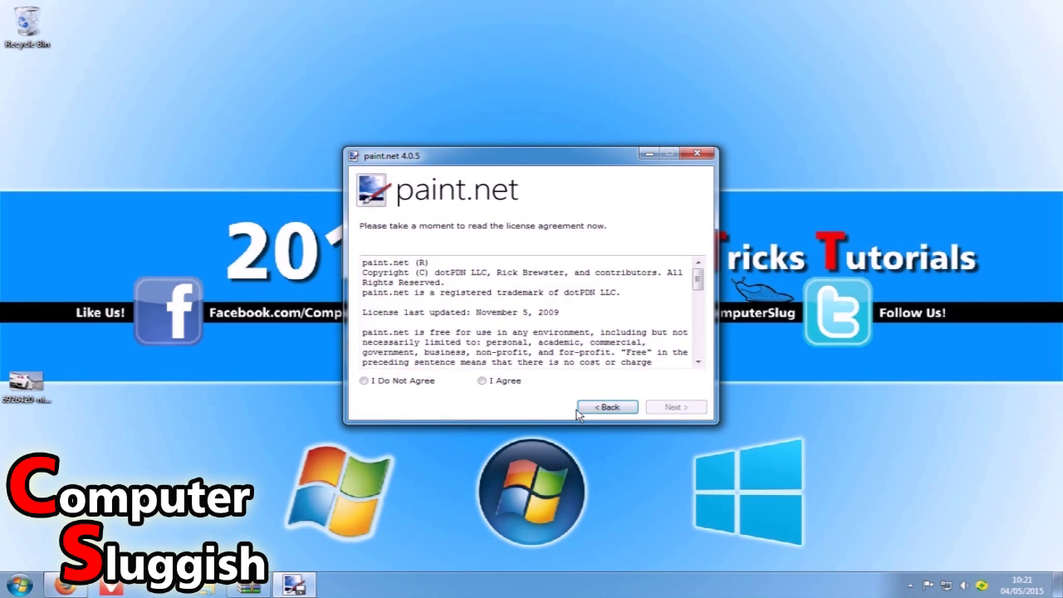
Step: Agree to the paint.net license and start the installation
click(484, 382)
click(679, 408)
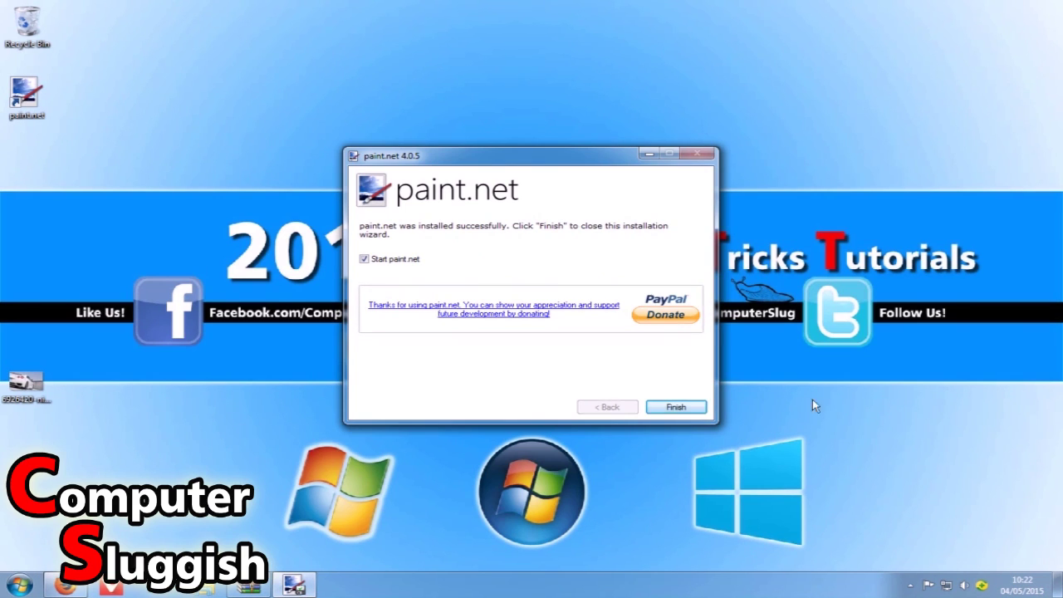
Step: Finish the setup wizard with 'Start paint.net' left checked
click(363, 259)
click(683, 408)
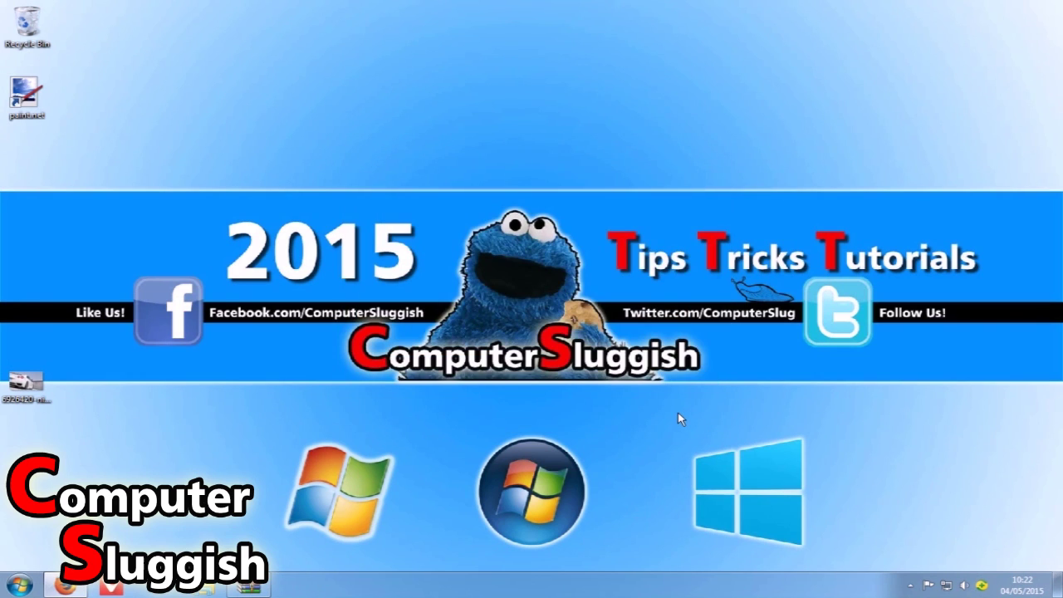